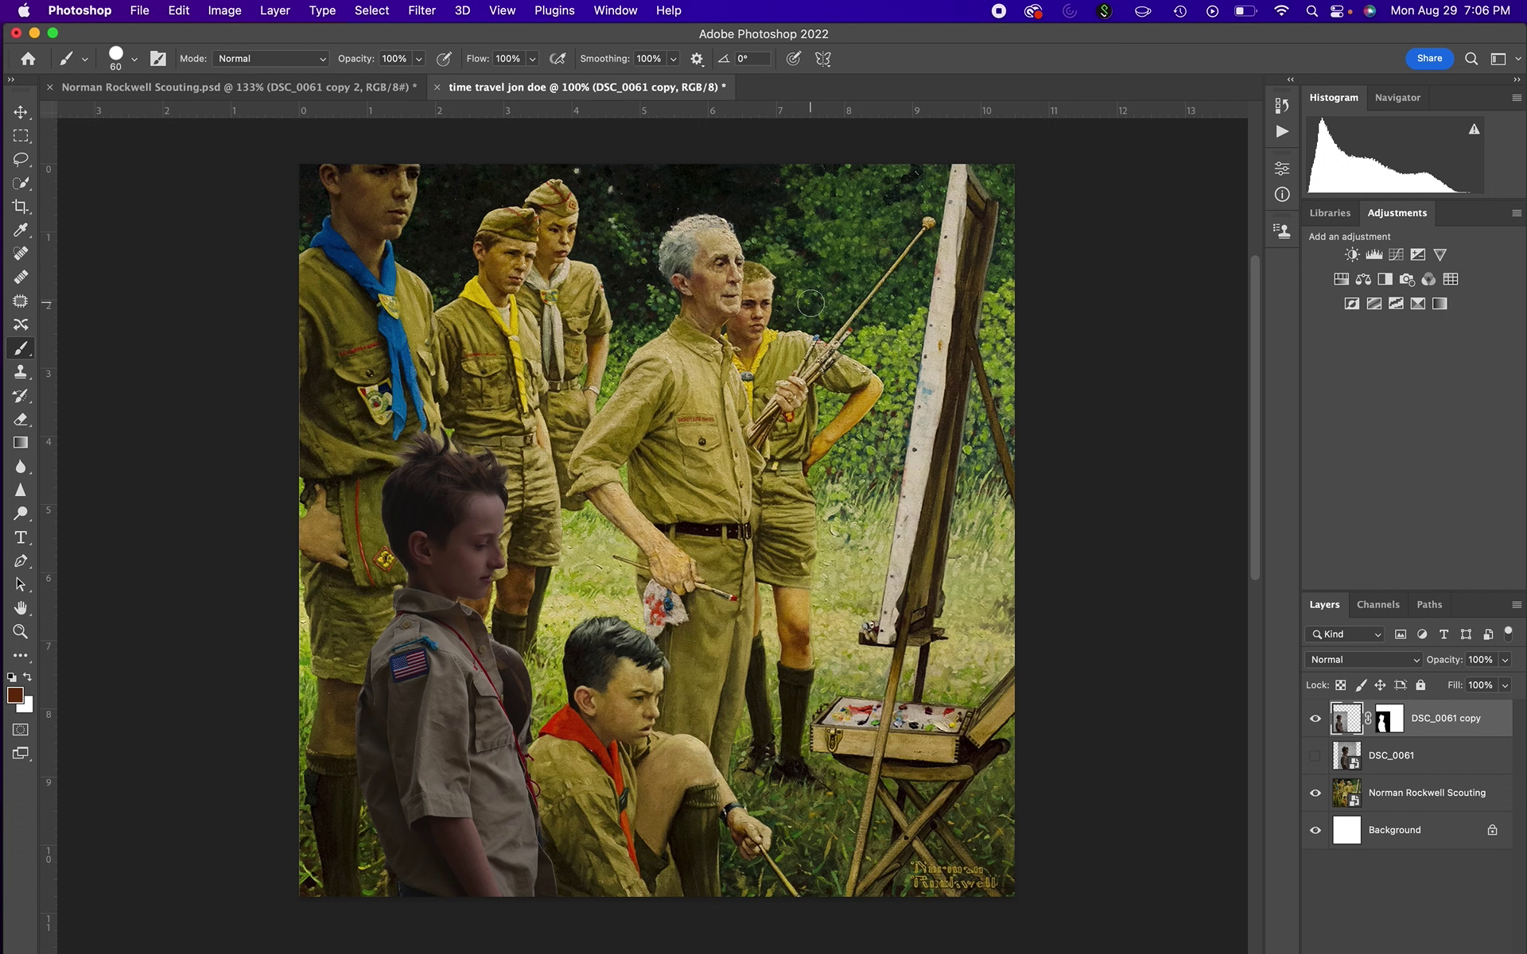
# Show the Layer menu's New Adjustment Layer submenu over the pasted boy photo.
pyautogui.click(275, 11)
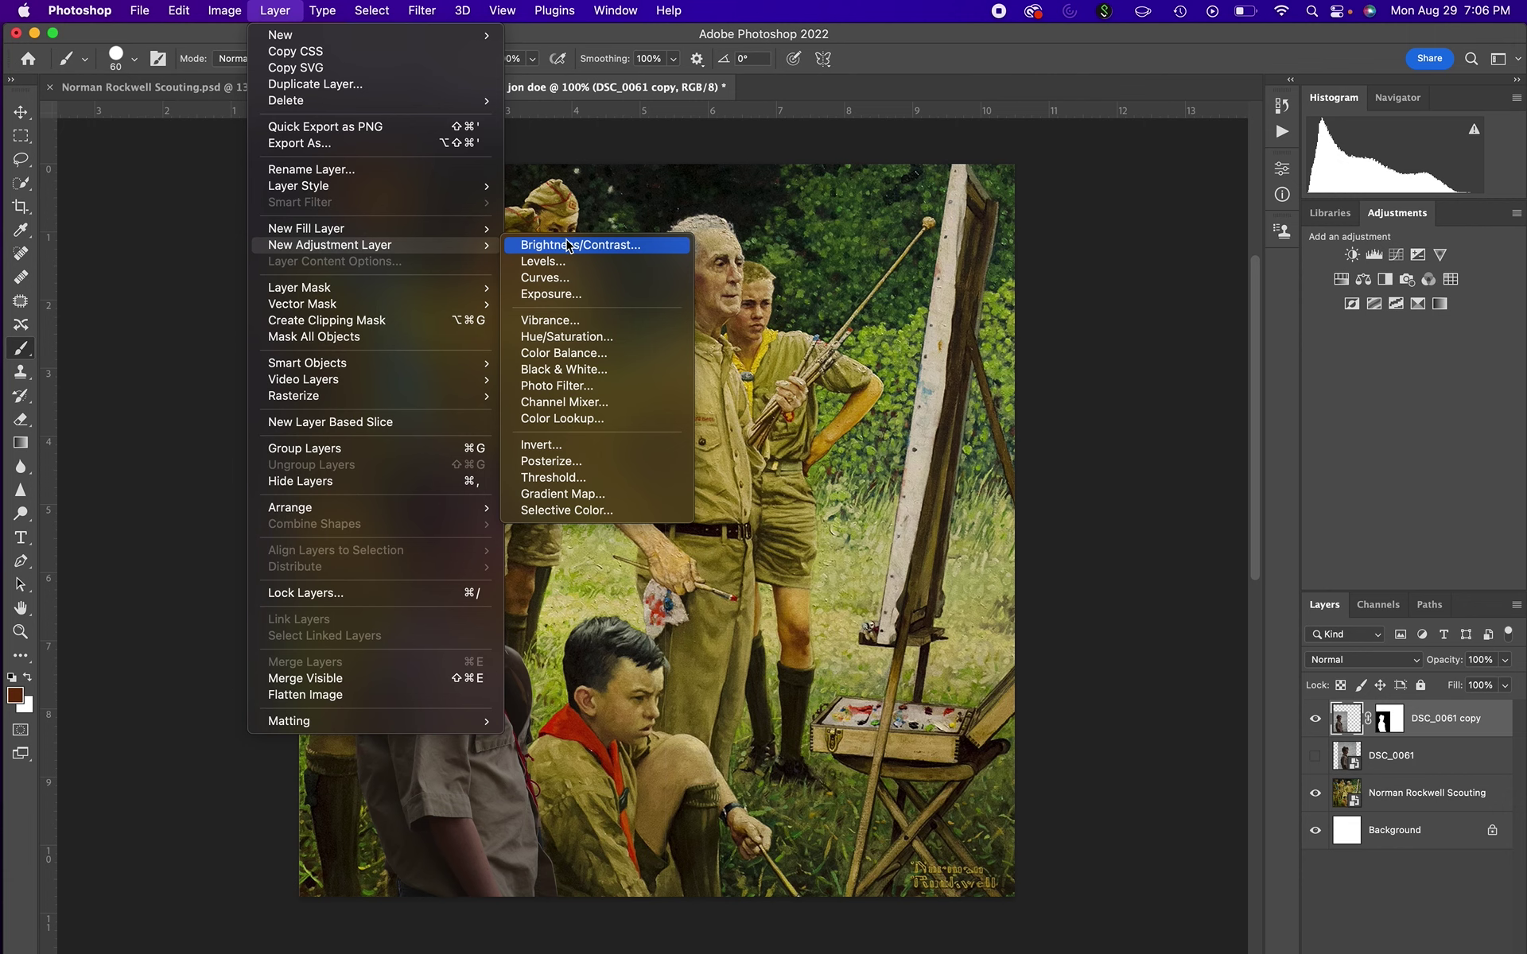
# Create a Brightness/Contrast layer with Use Previous Layer to Create Clipping Mask enabled.
pyautogui.click(569, 246)
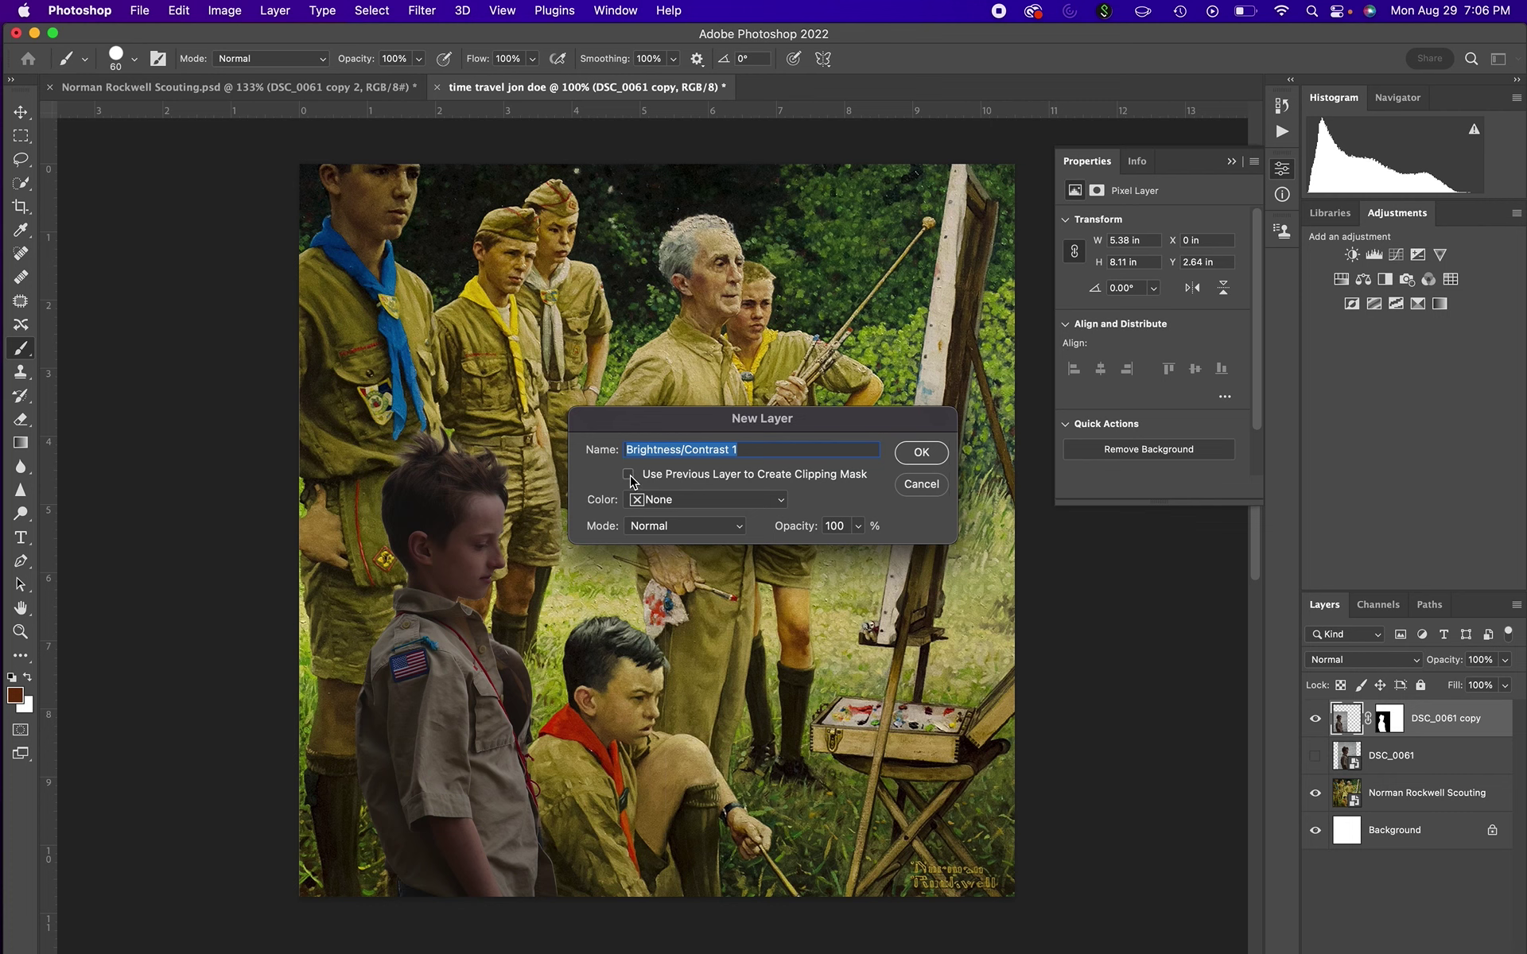
pyautogui.click(629, 475)
pyautogui.click(917, 455)
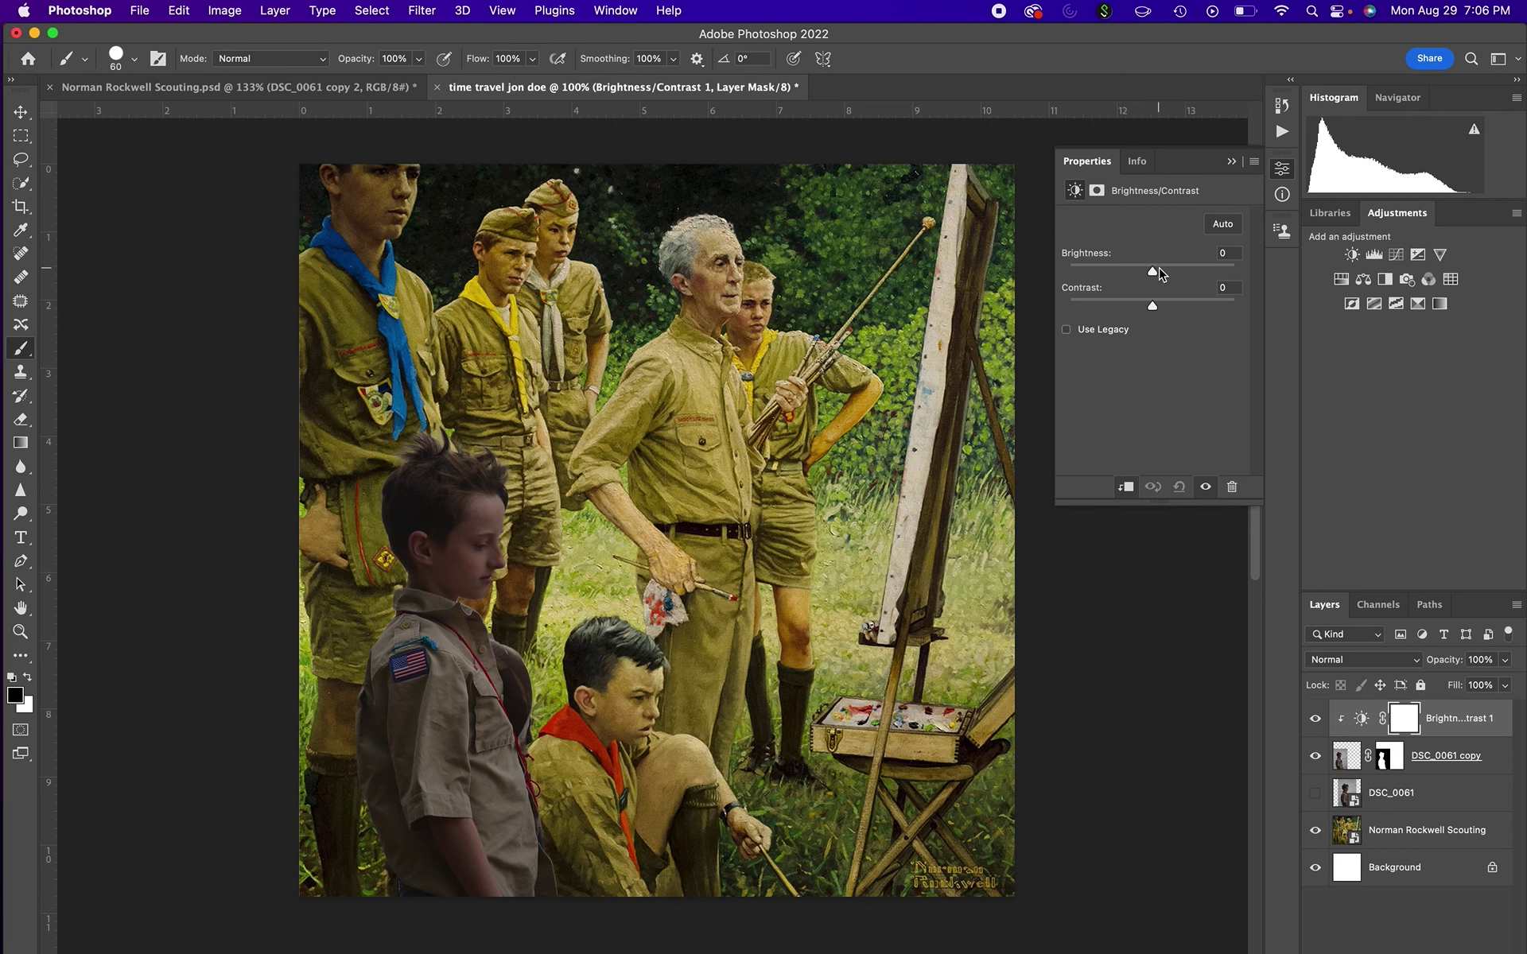
# Set the boy's clipped Brightness/Contrast to brightness 68 and contrast 50.
pyautogui.moveTo(1154, 275); pyautogui.dragTo(1192, 275)
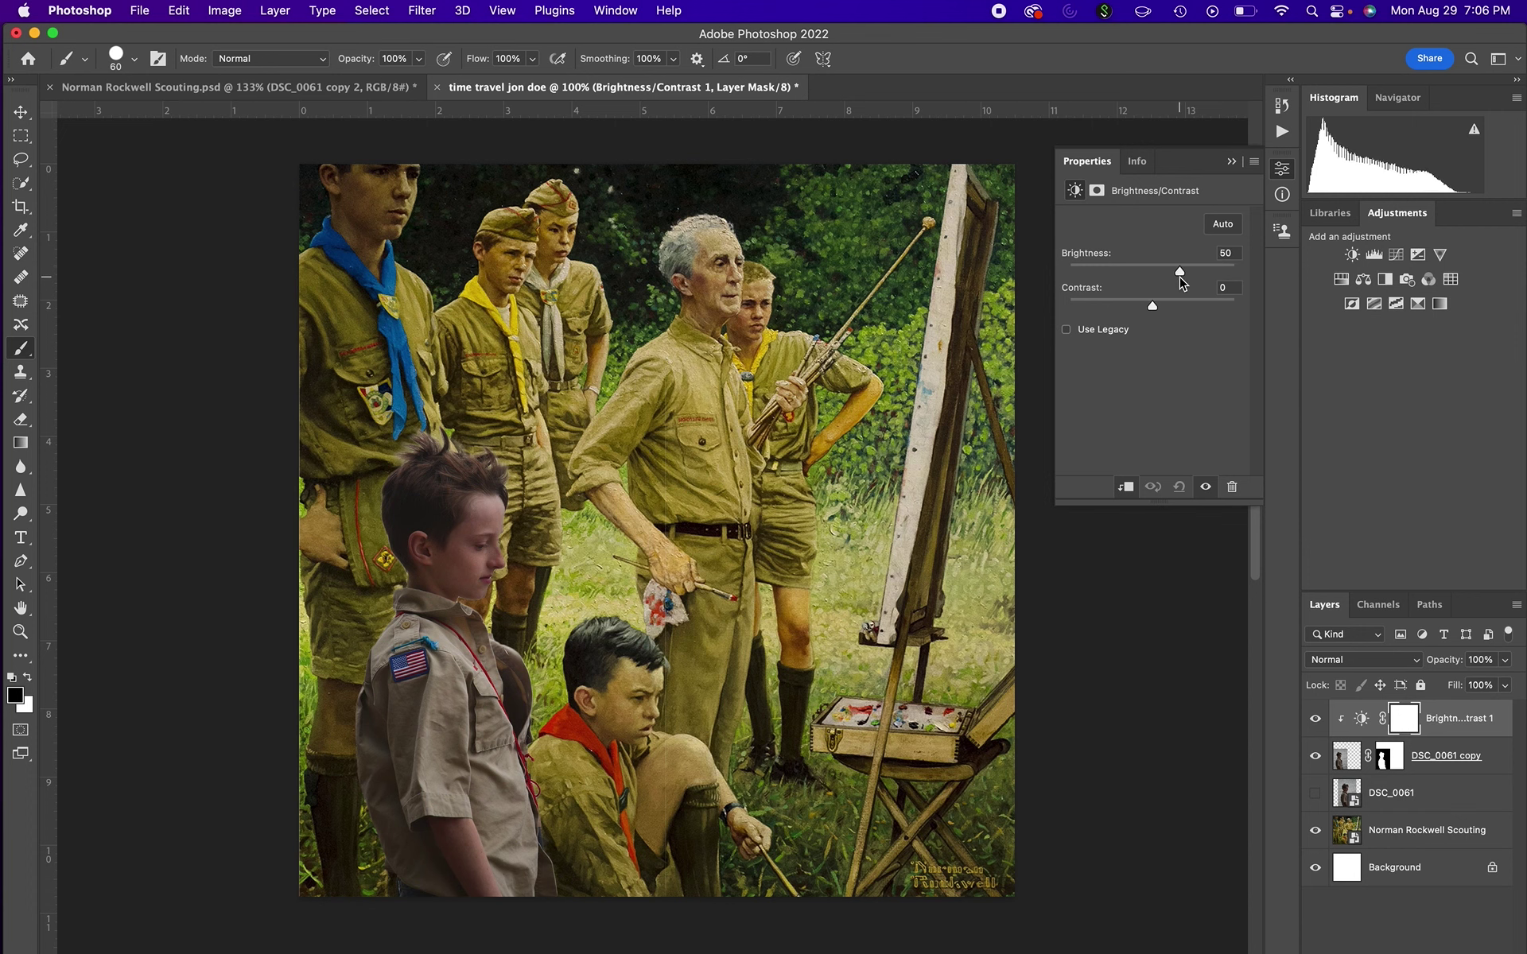
pyautogui.moveTo(1193, 280)
pyautogui.mouseDown()
pyautogui.moveTo(1133, 279)
pyautogui.moveTo(1159, 277)
pyautogui.mouseUp()
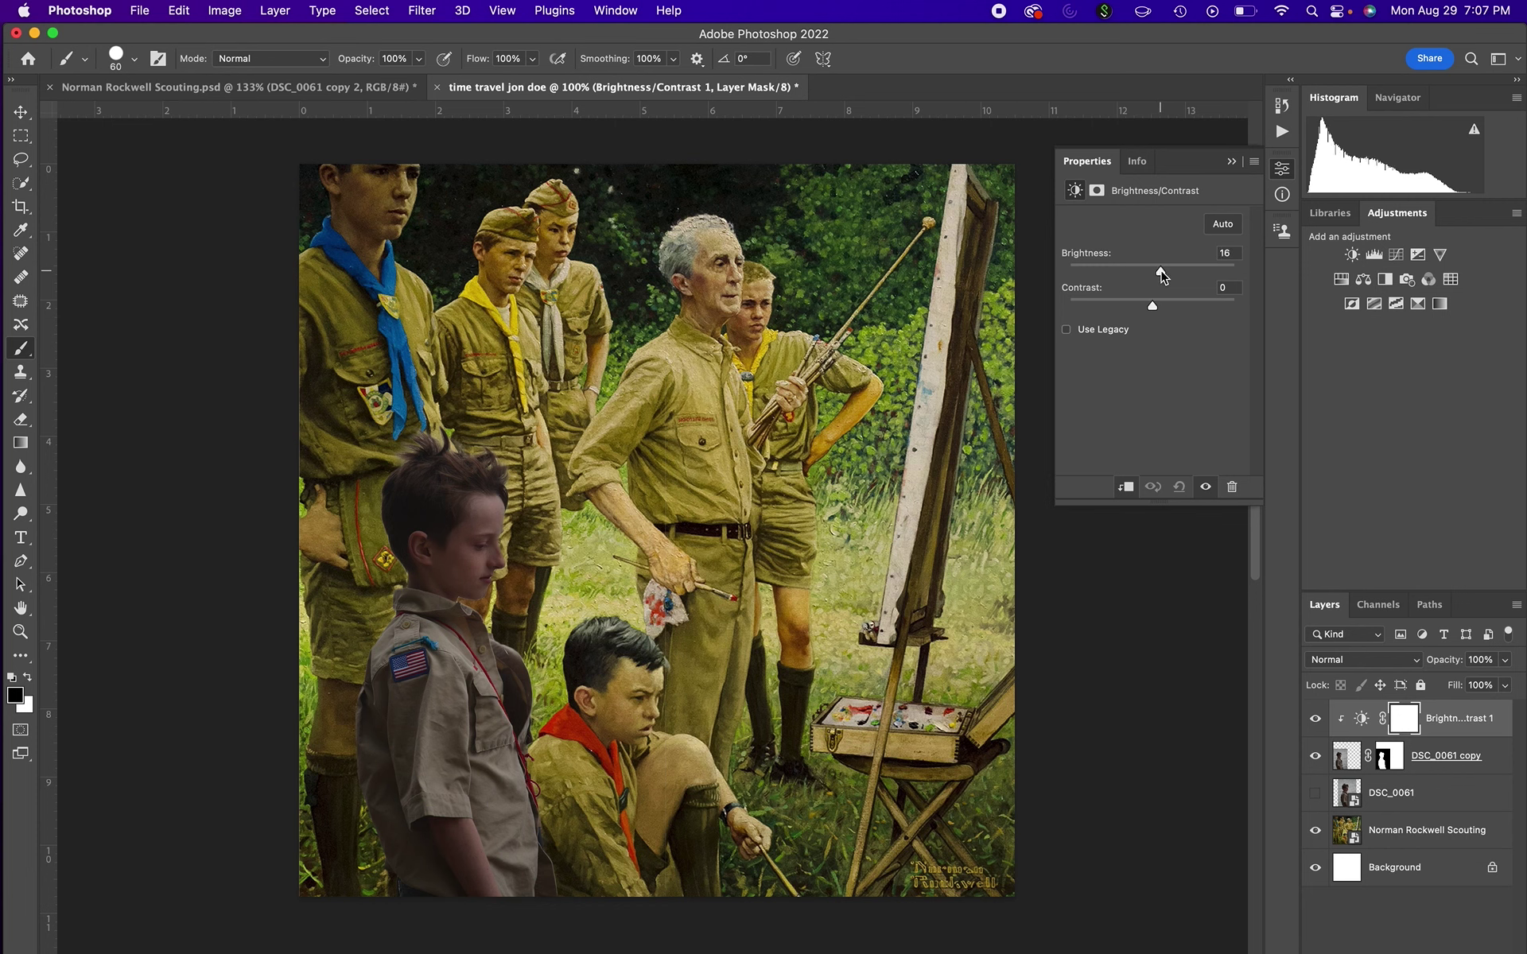
pyautogui.moveTo(1167, 273); pyautogui.dragTo(1185, 274)
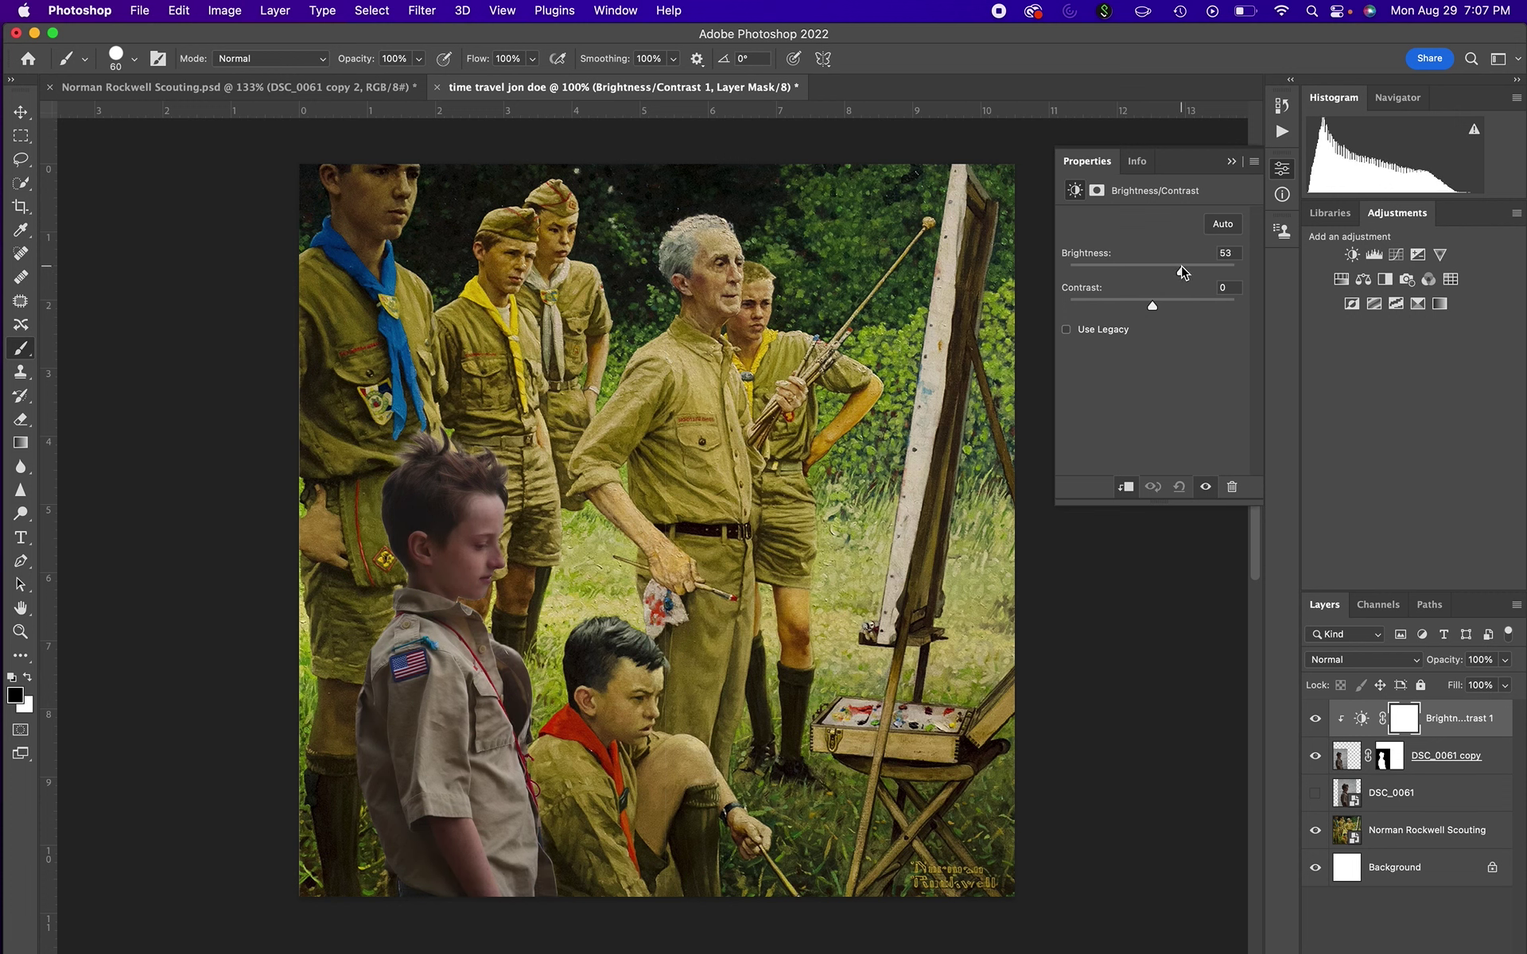
pyautogui.moveTo(1152, 305); pyautogui.dragTo(1197, 309)
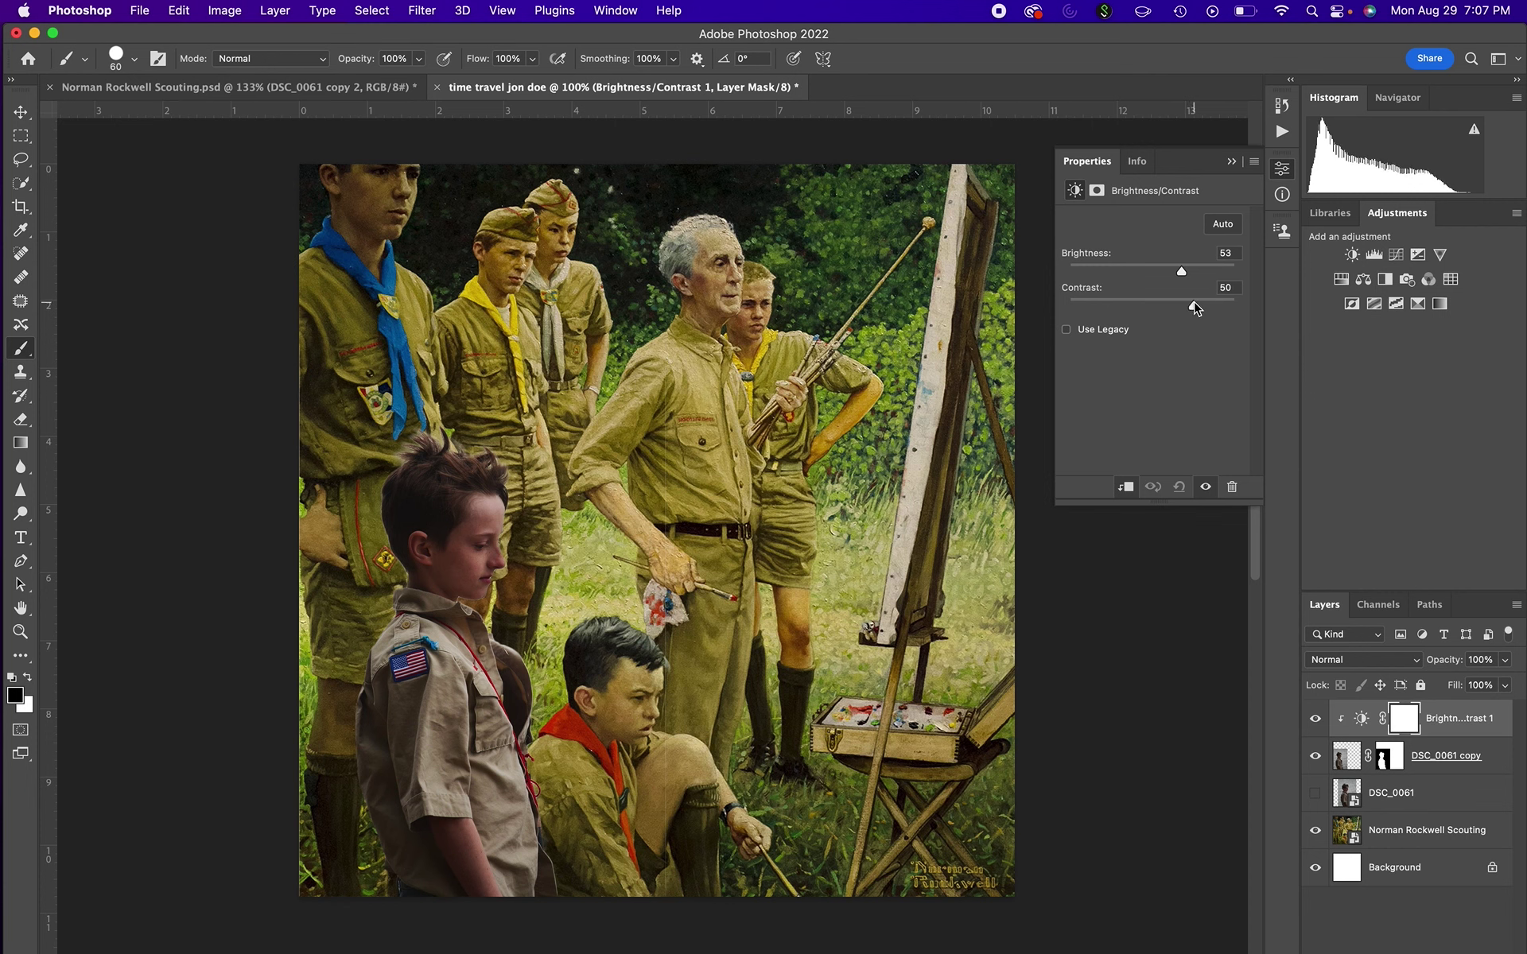
pyautogui.moveTo(1184, 275); pyautogui.dragTo(1191, 276)
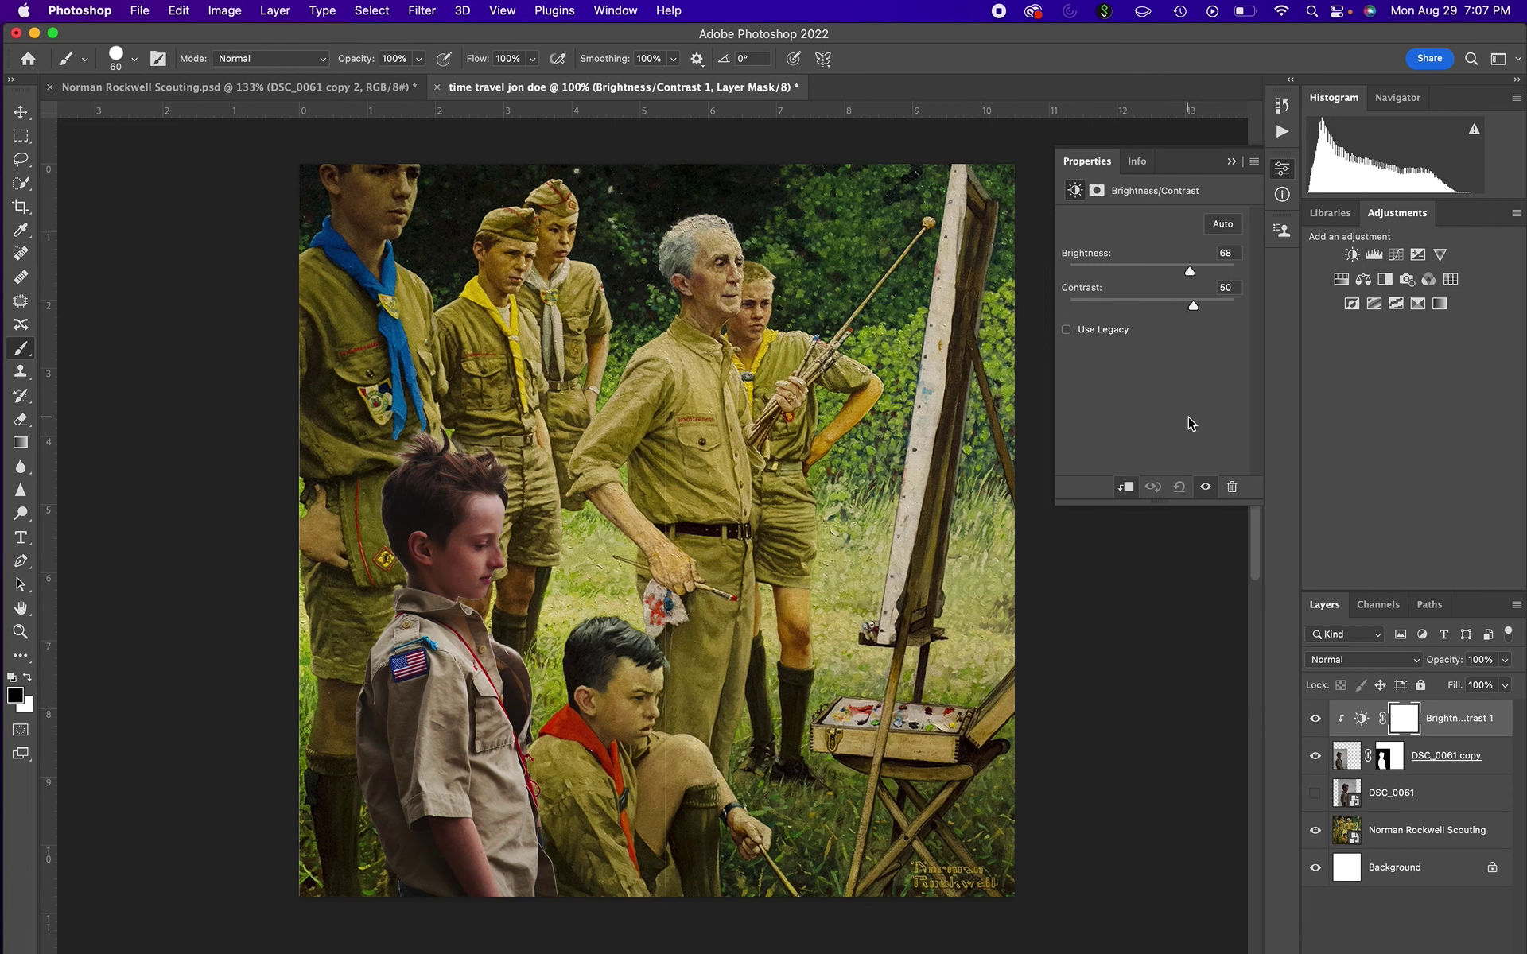
# Create a Color Balance adjustment layer clipped to the boy photo via Use Previous Layer.
pyautogui.click(276, 11)
pyautogui.moveTo(329, 245)
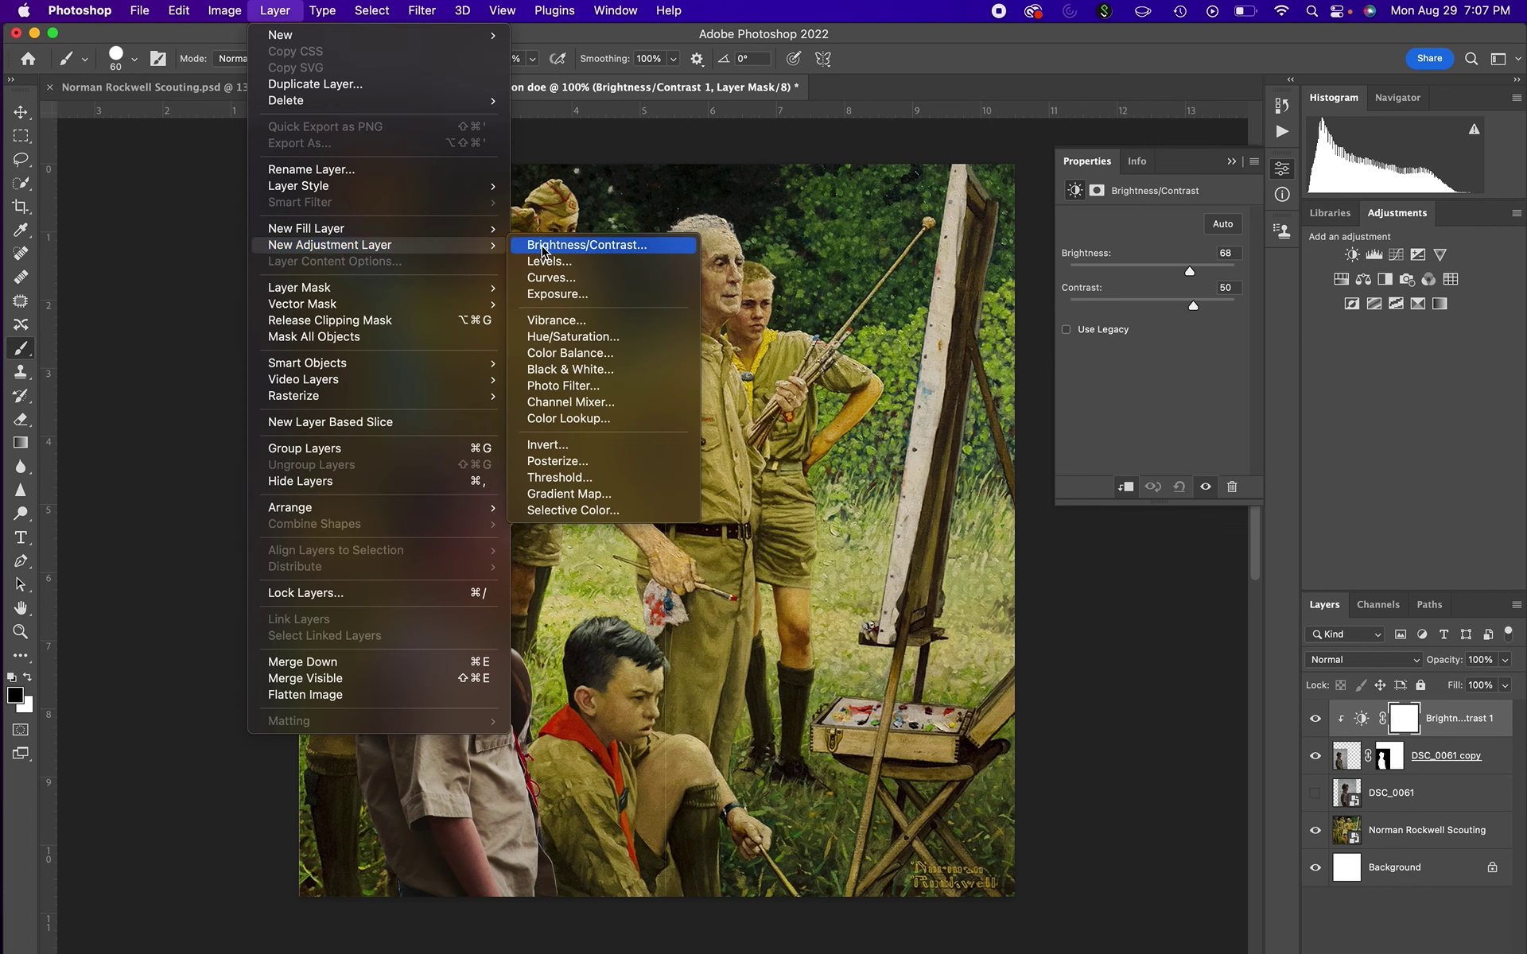
pyautogui.click(582, 355)
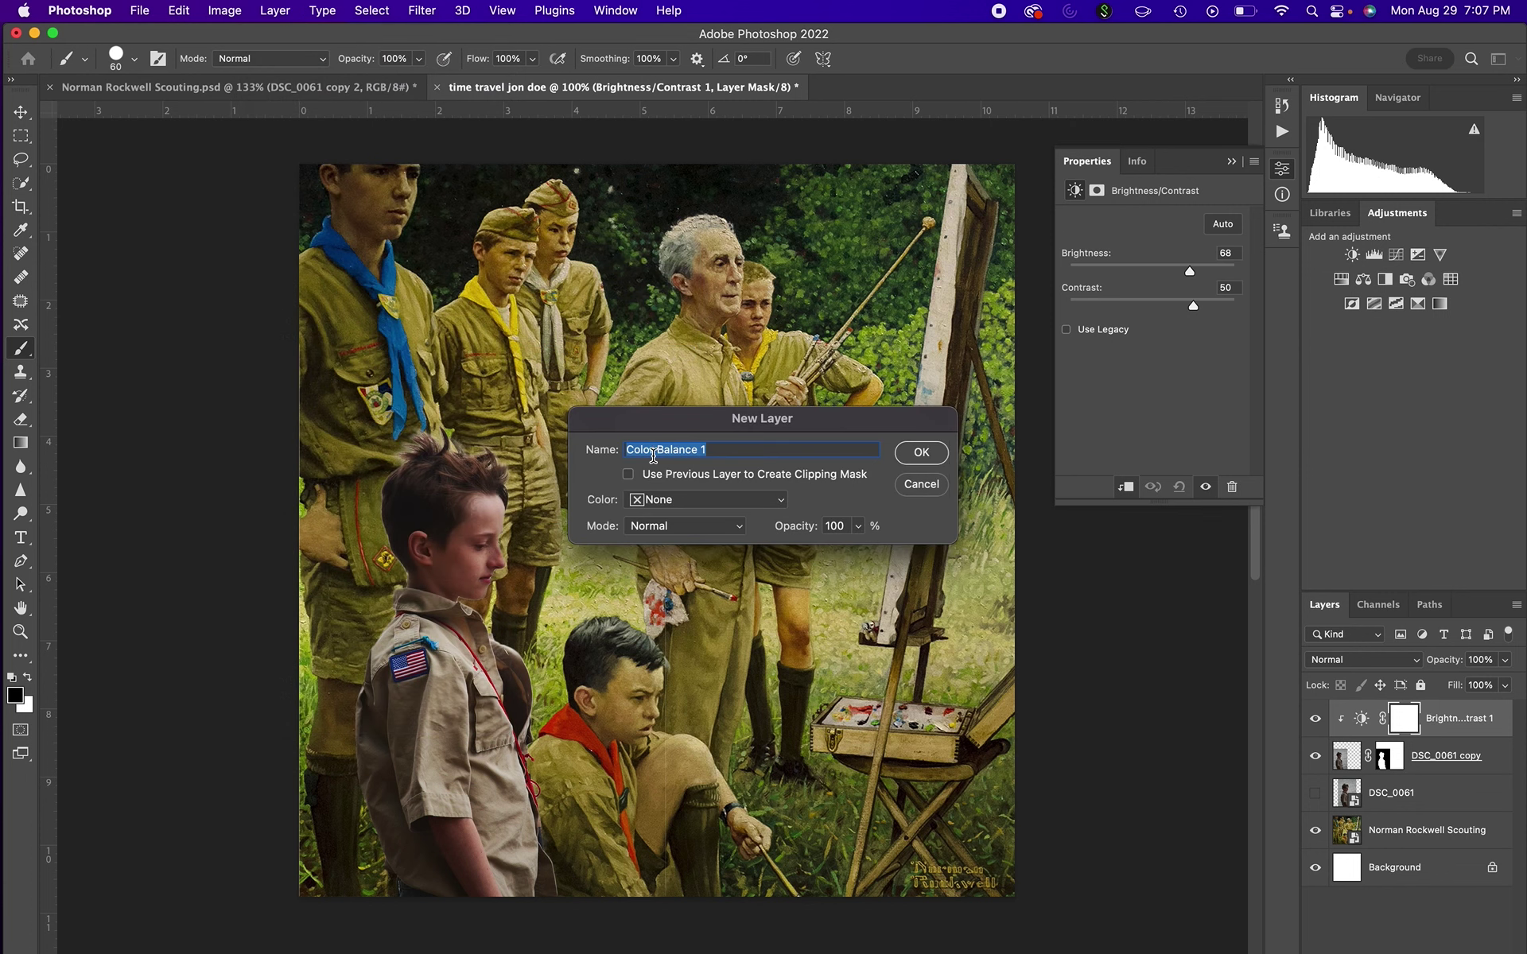
pyautogui.click(630, 477)
pyautogui.click(921, 452)
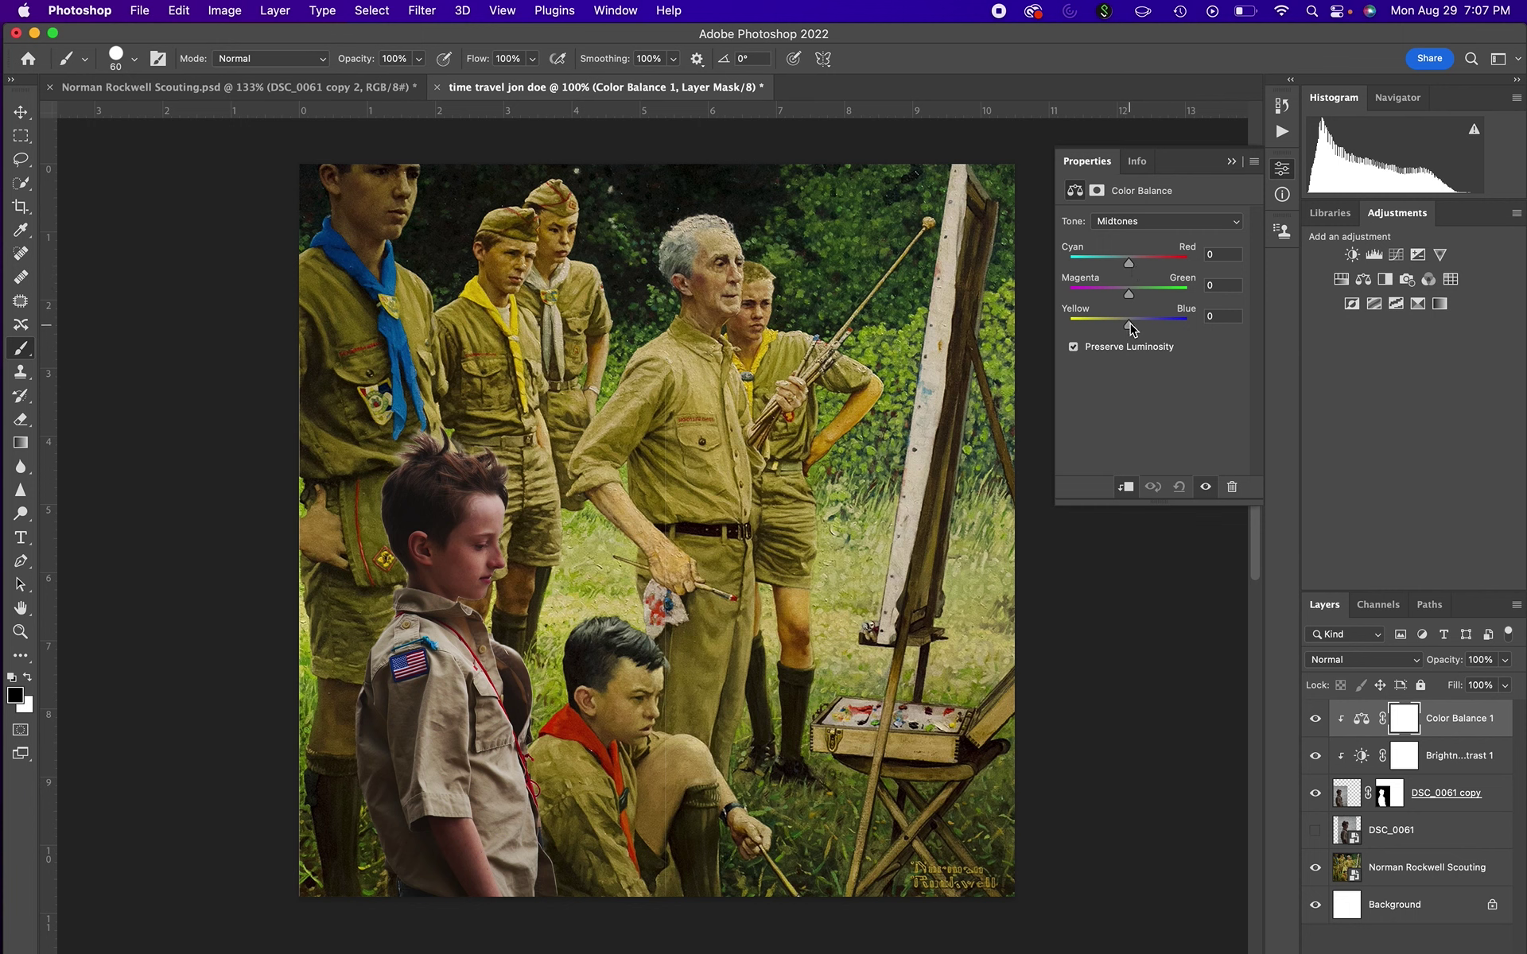
# Set the boy's Color Balance midtones to Cyan/Red +13, Magenta/Green +30, Yellow/Blue -39.
pyautogui.moveTo(1129, 263); pyautogui.dragTo(1143, 266)
pyautogui.moveTo(1143, 271); pyautogui.dragTo(1149, 294)
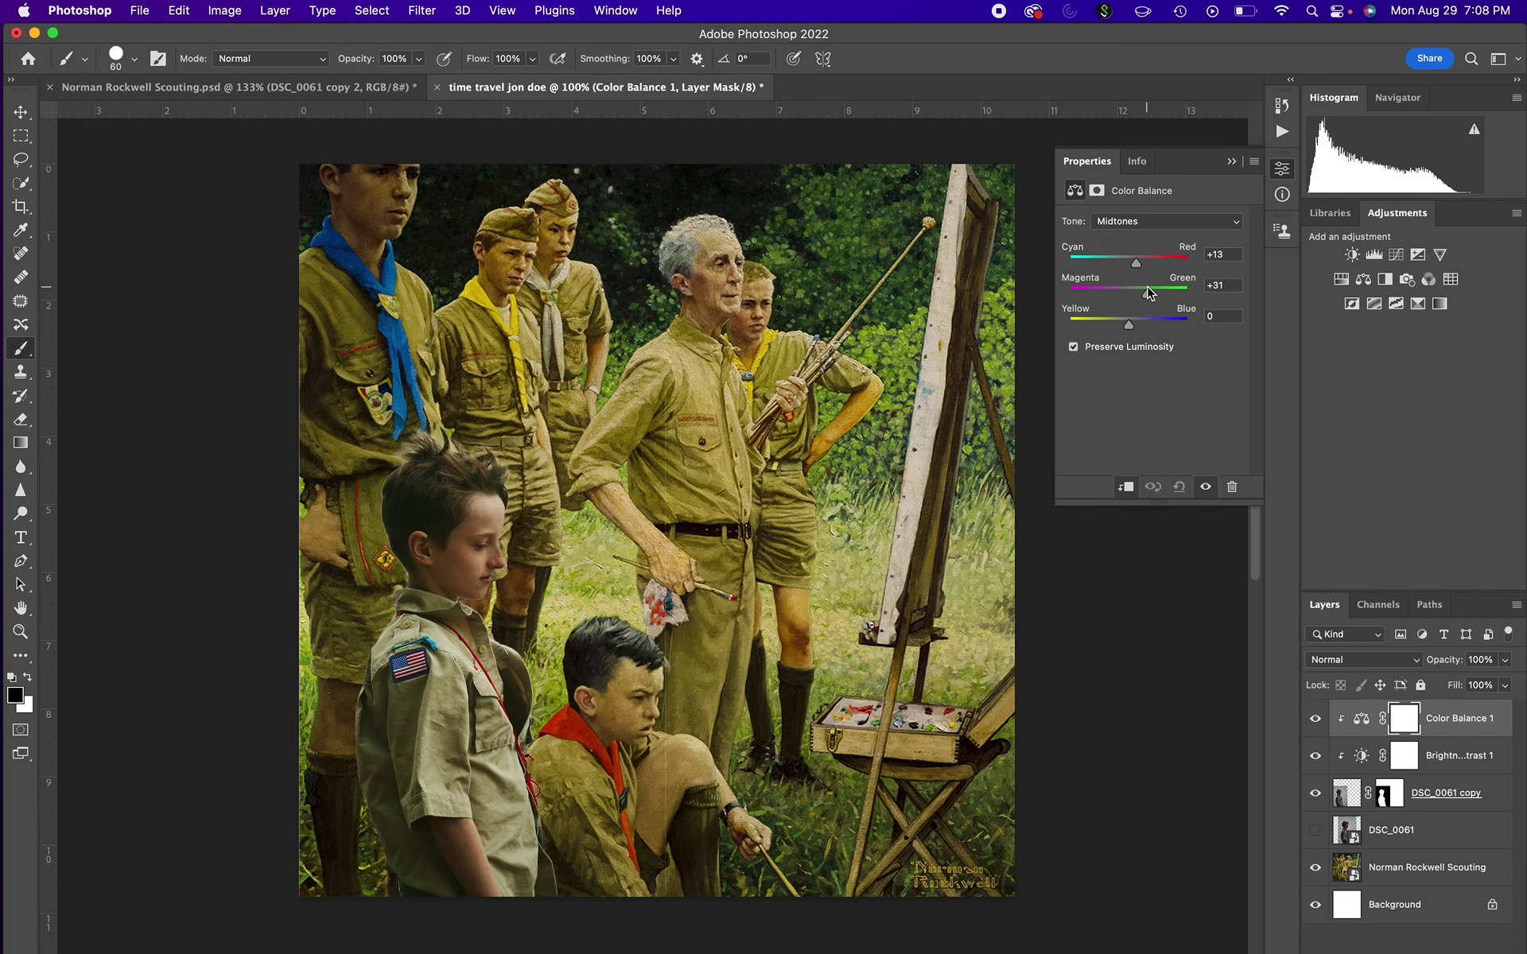
pyautogui.moveTo(1149, 293); pyautogui.dragTo(1100, 327)
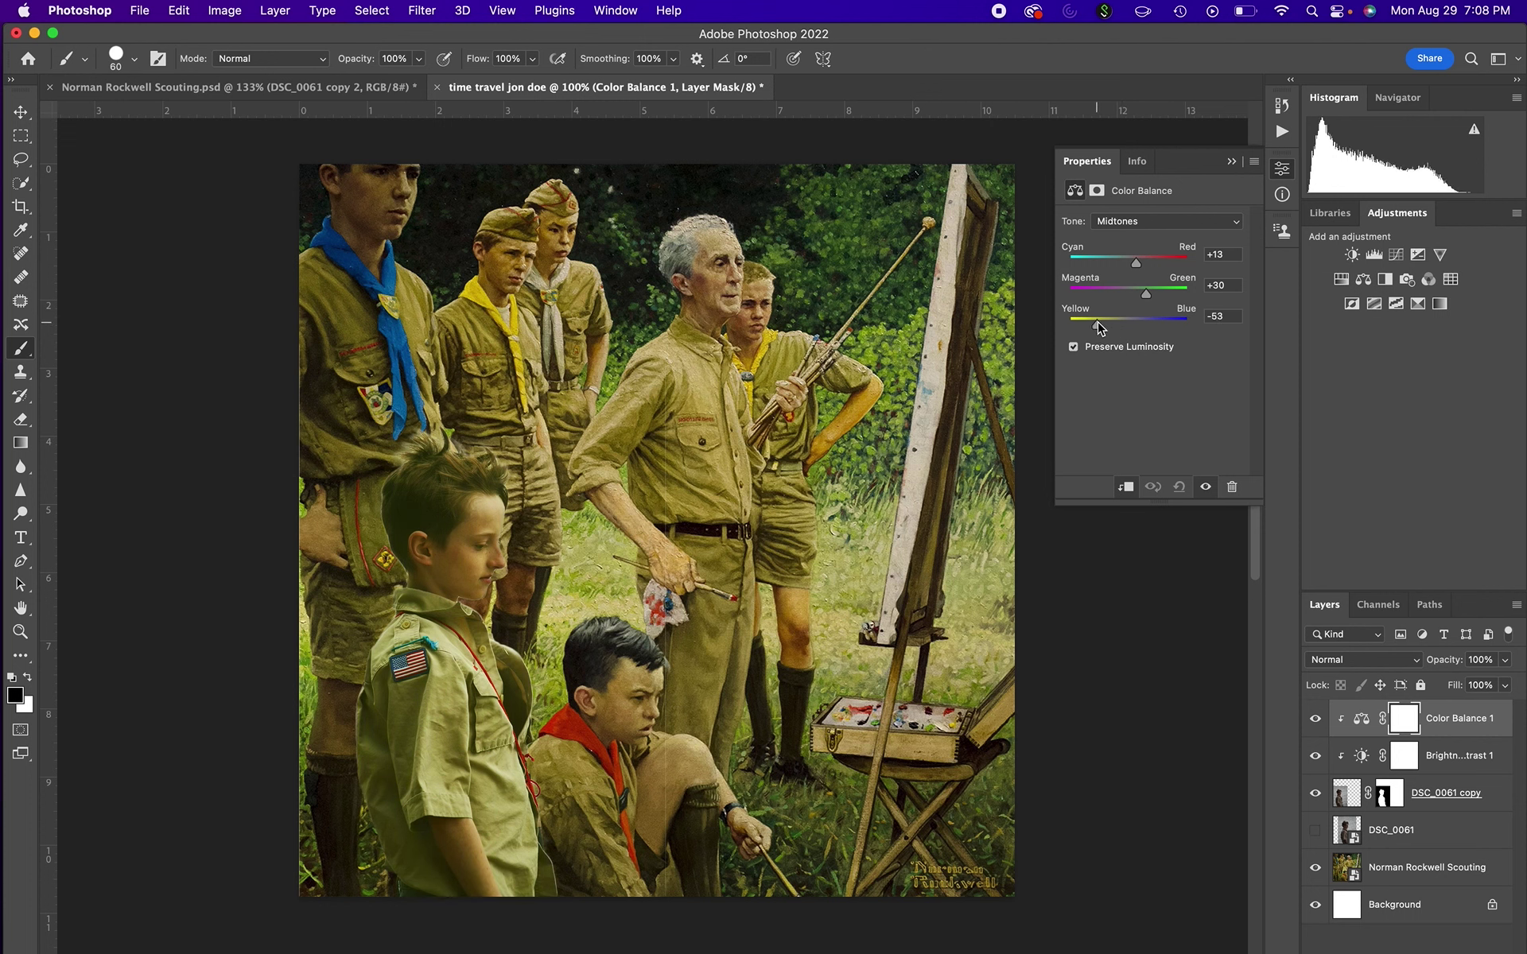
pyautogui.moveTo(1100, 328); pyautogui.dragTo(1106, 326)
pyautogui.click(275, 11)
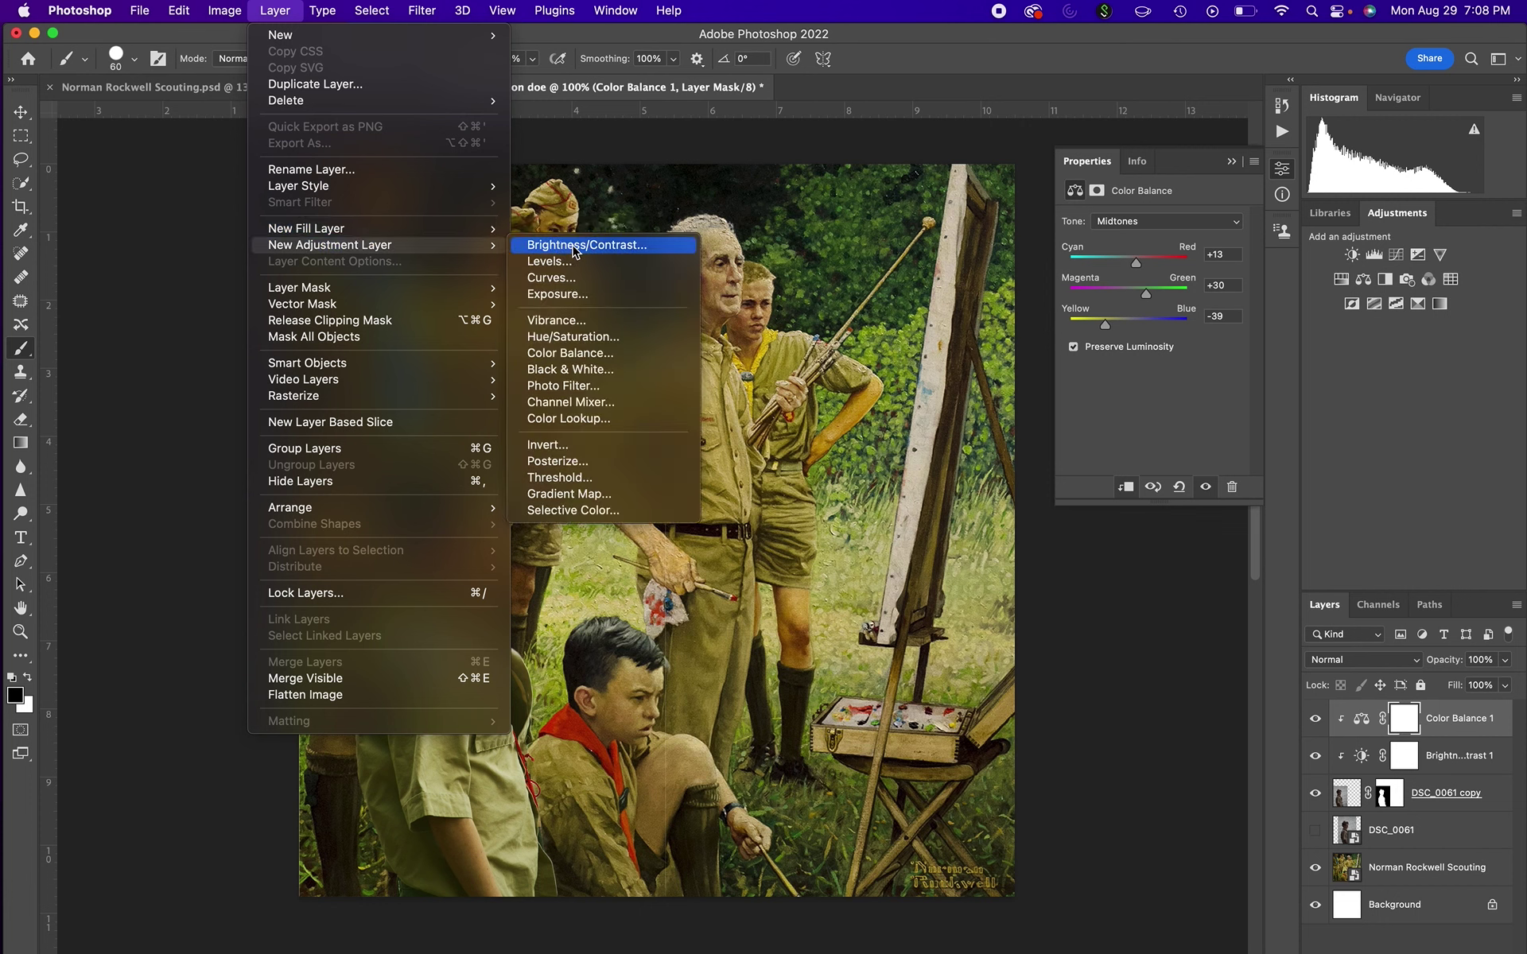
# Create a Hue/Saturation layer with Use Previous Layer to Create Clipping Mask enabled.
pyautogui.press('Escape')
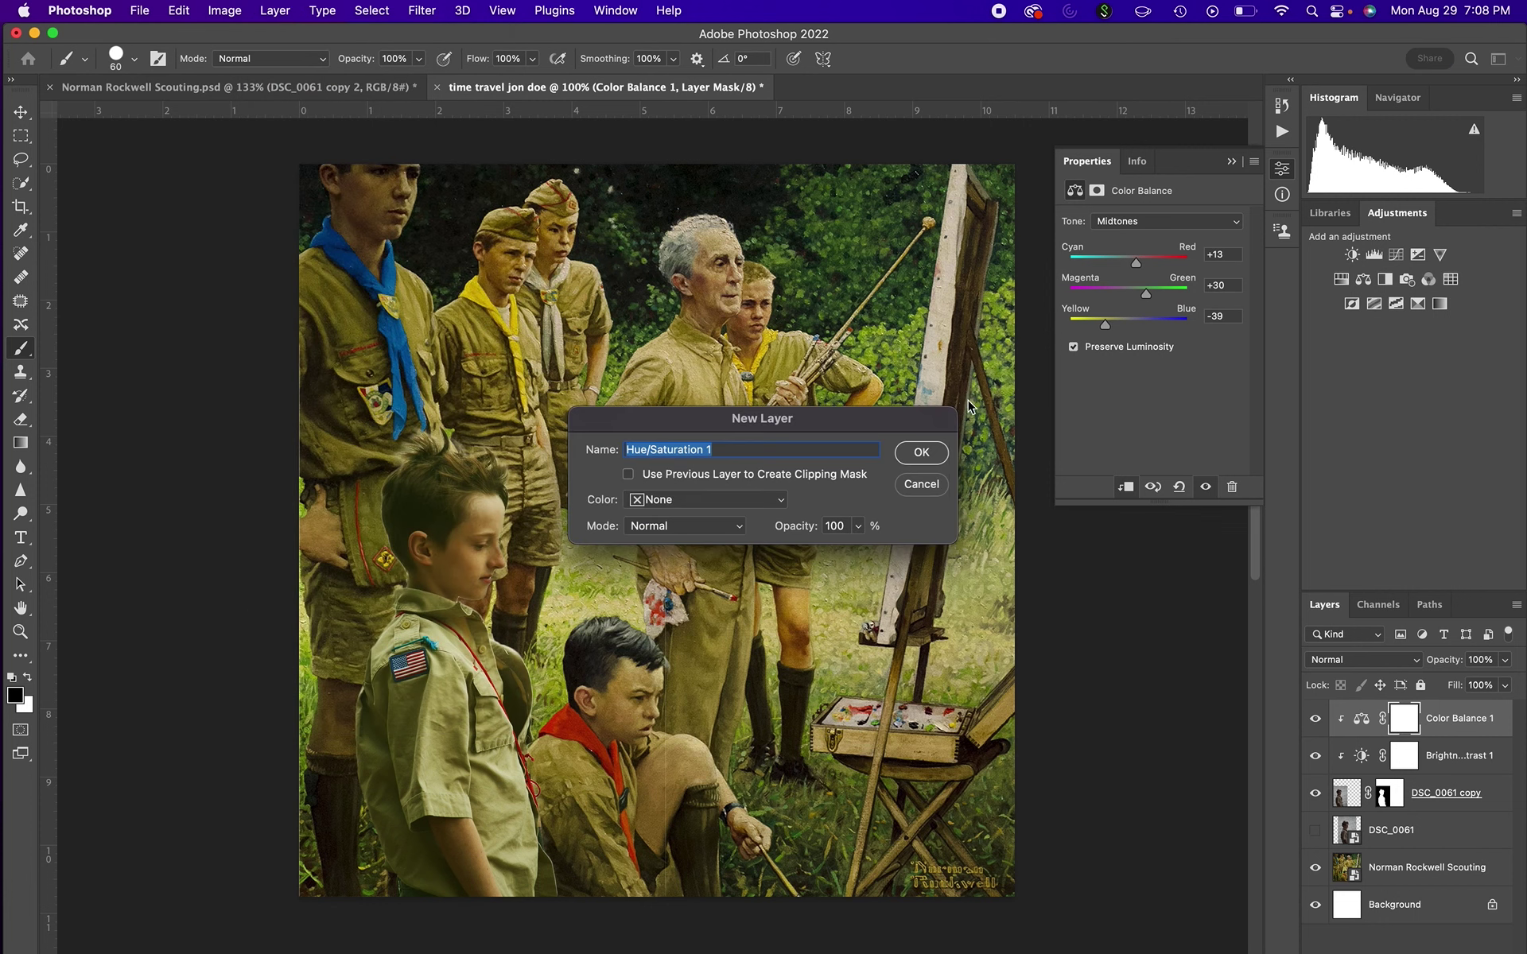
pyautogui.click(629, 474)
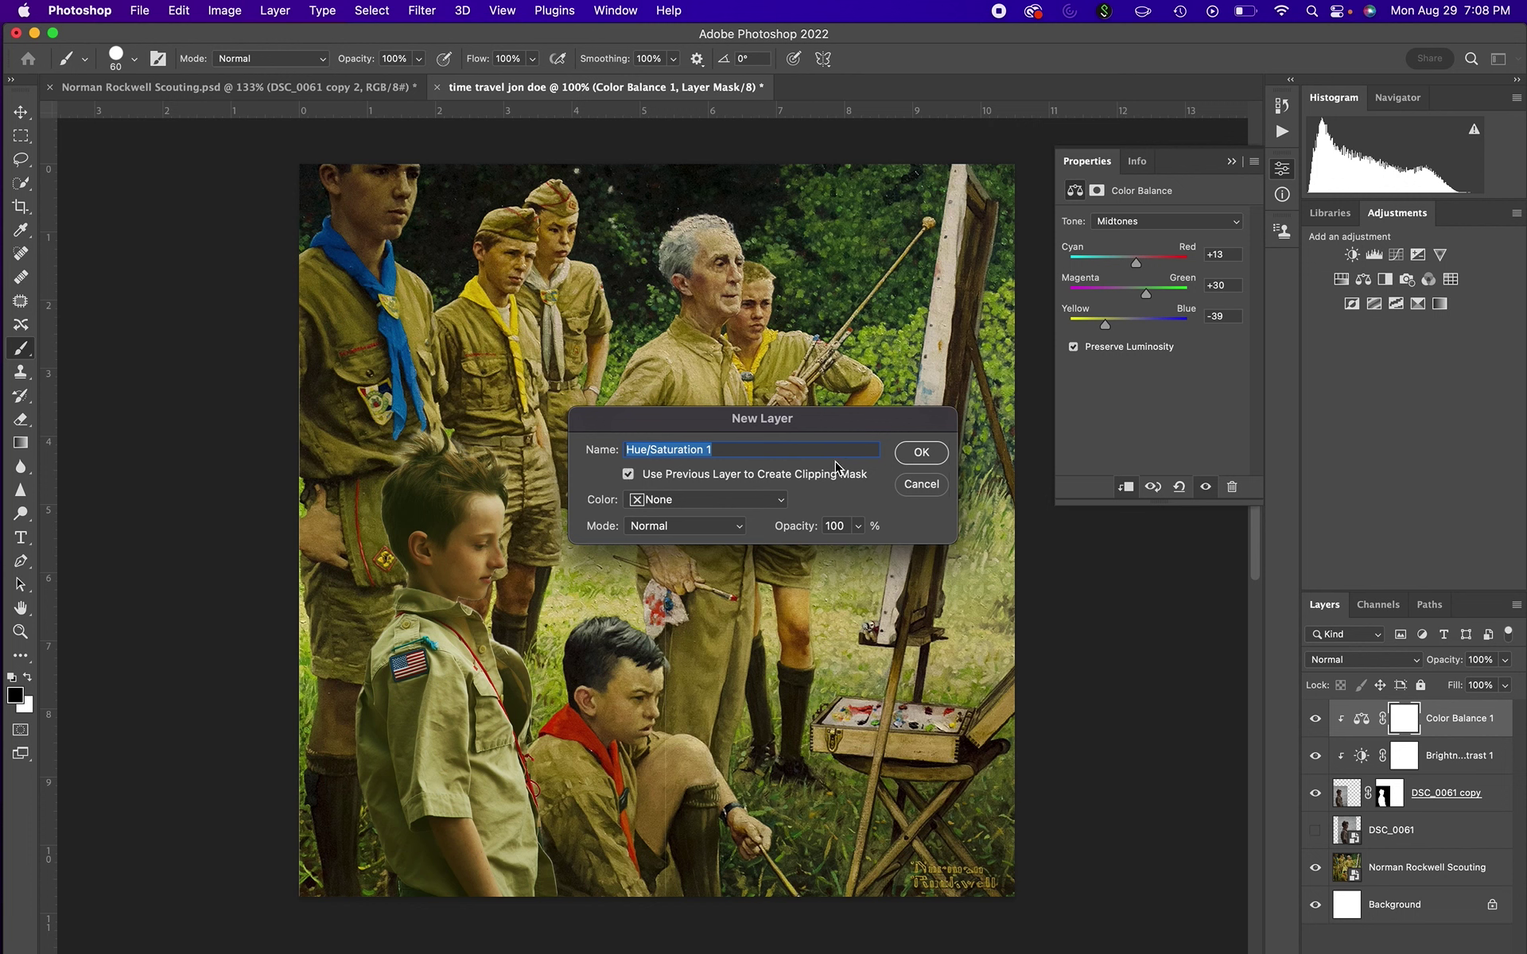
pyautogui.click(920, 453)
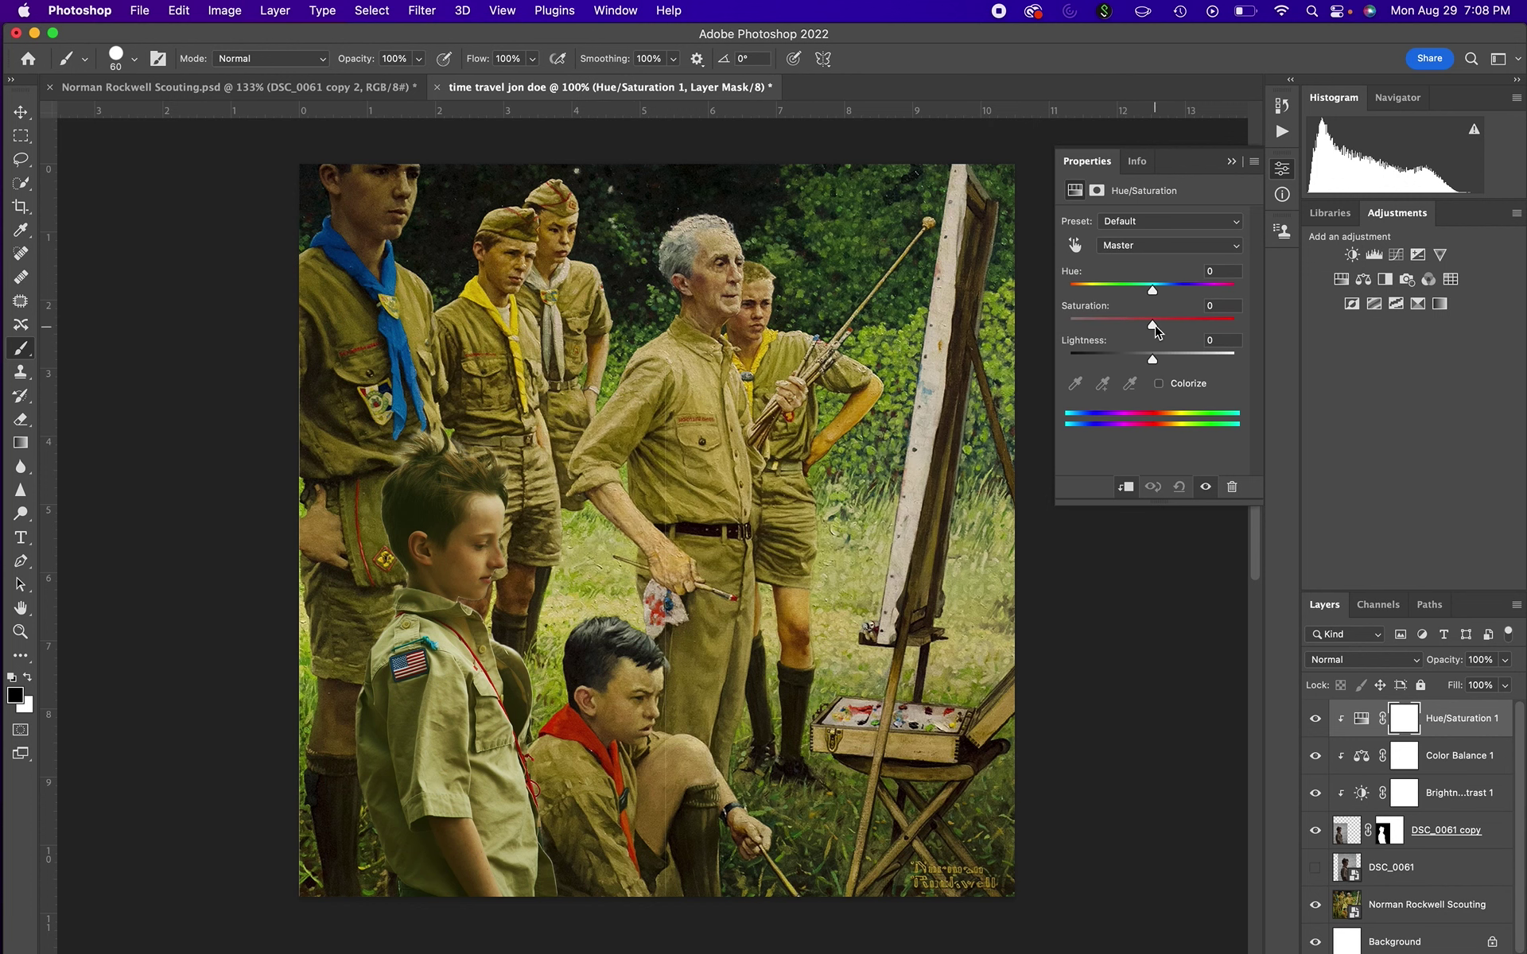
# Give the boy's Hue/Saturation adjustment saturation +22, hue -9 and lightness +1.
pyautogui.moveTo(1153, 325)
pyautogui.mouseDown()
pyautogui.moveTo(1174, 326)
pyautogui.moveTo(1148, 292)
pyautogui.mouseUp()
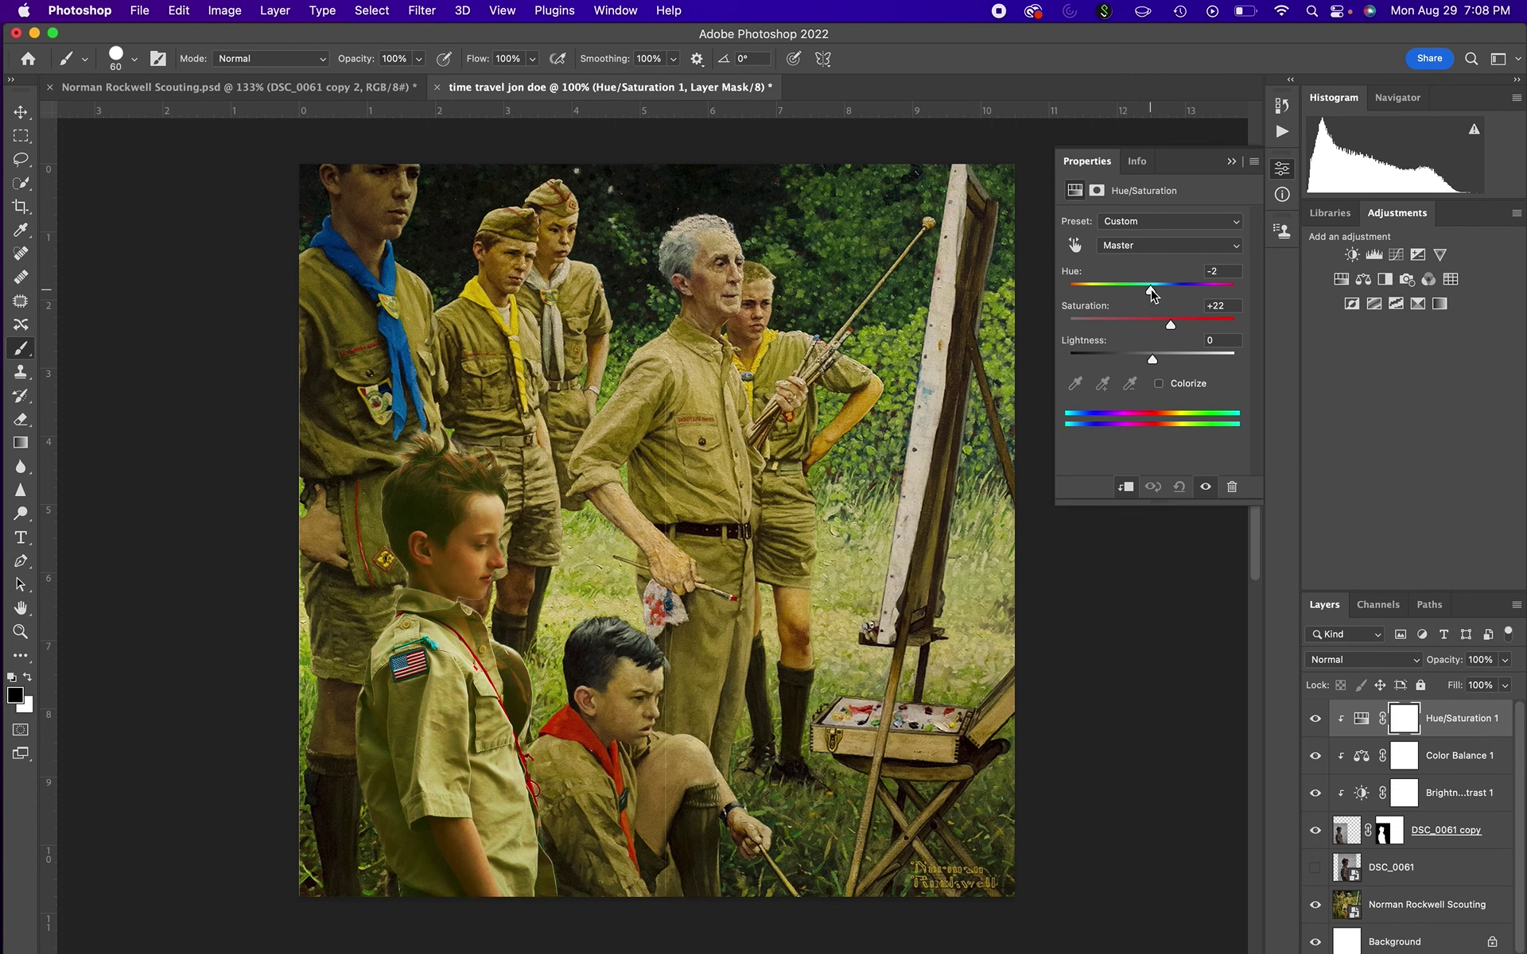
pyautogui.moveTo(1148, 294); pyautogui.dragTo(1133, 295)
pyautogui.moveTo(1148, 292); pyautogui.dragTo(1146, 294)
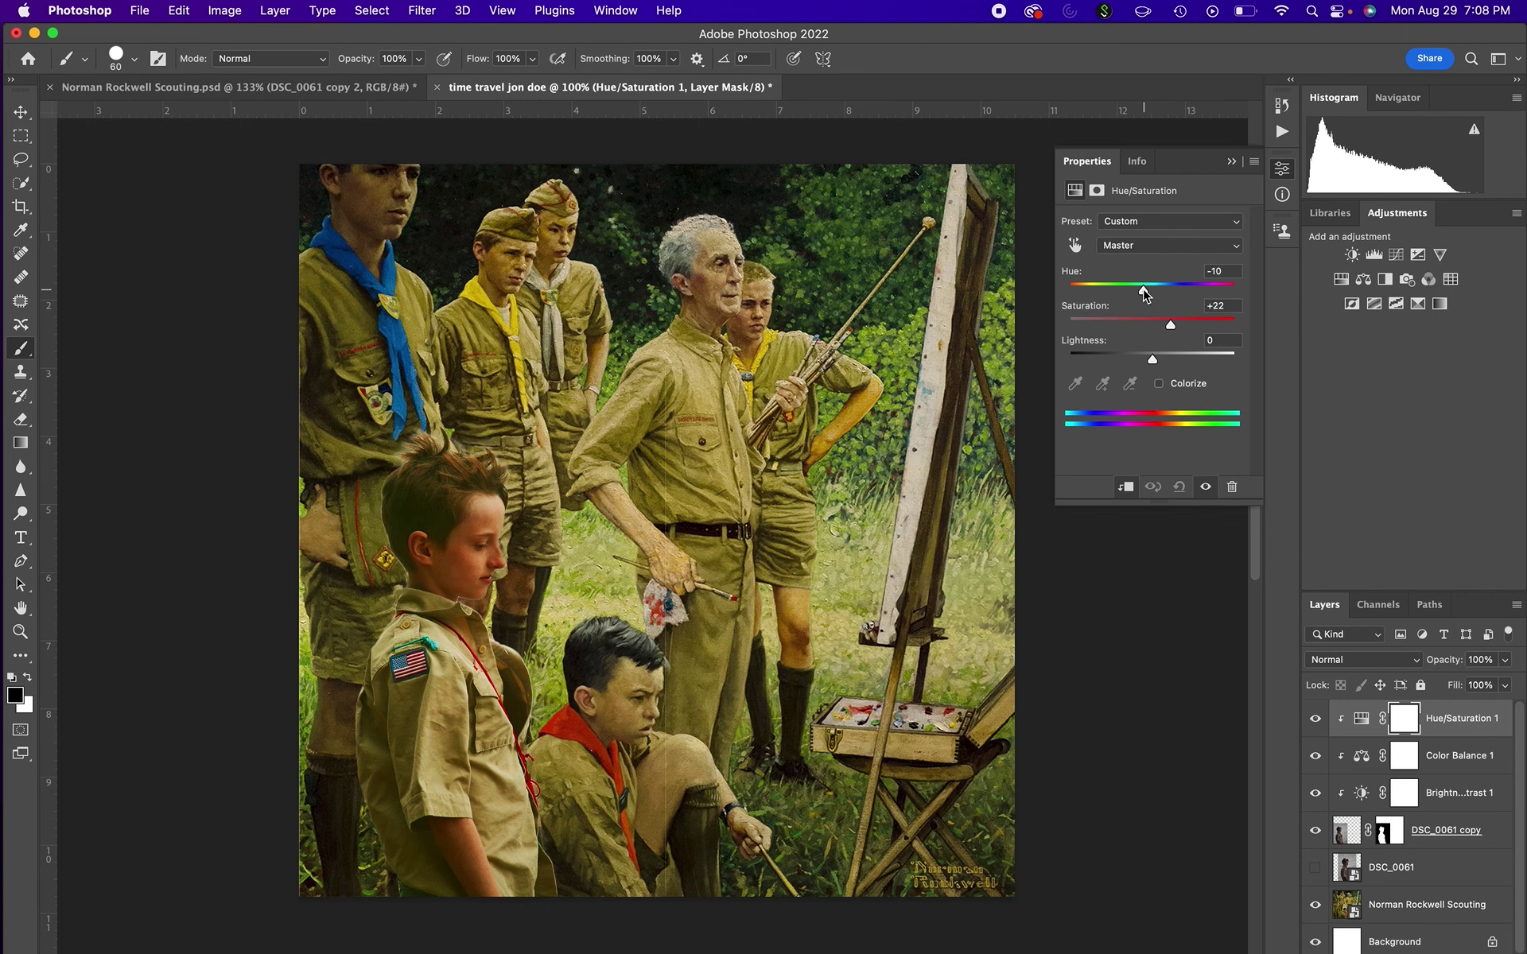
pyautogui.moveTo(1153, 359); pyautogui.dragTo(1151, 358)
# Reselect Color Balance 1 and retune it to Cyan/Red +7, Magenta/Green +31, Yellow/Blue -36.
pyautogui.click(1439, 770)
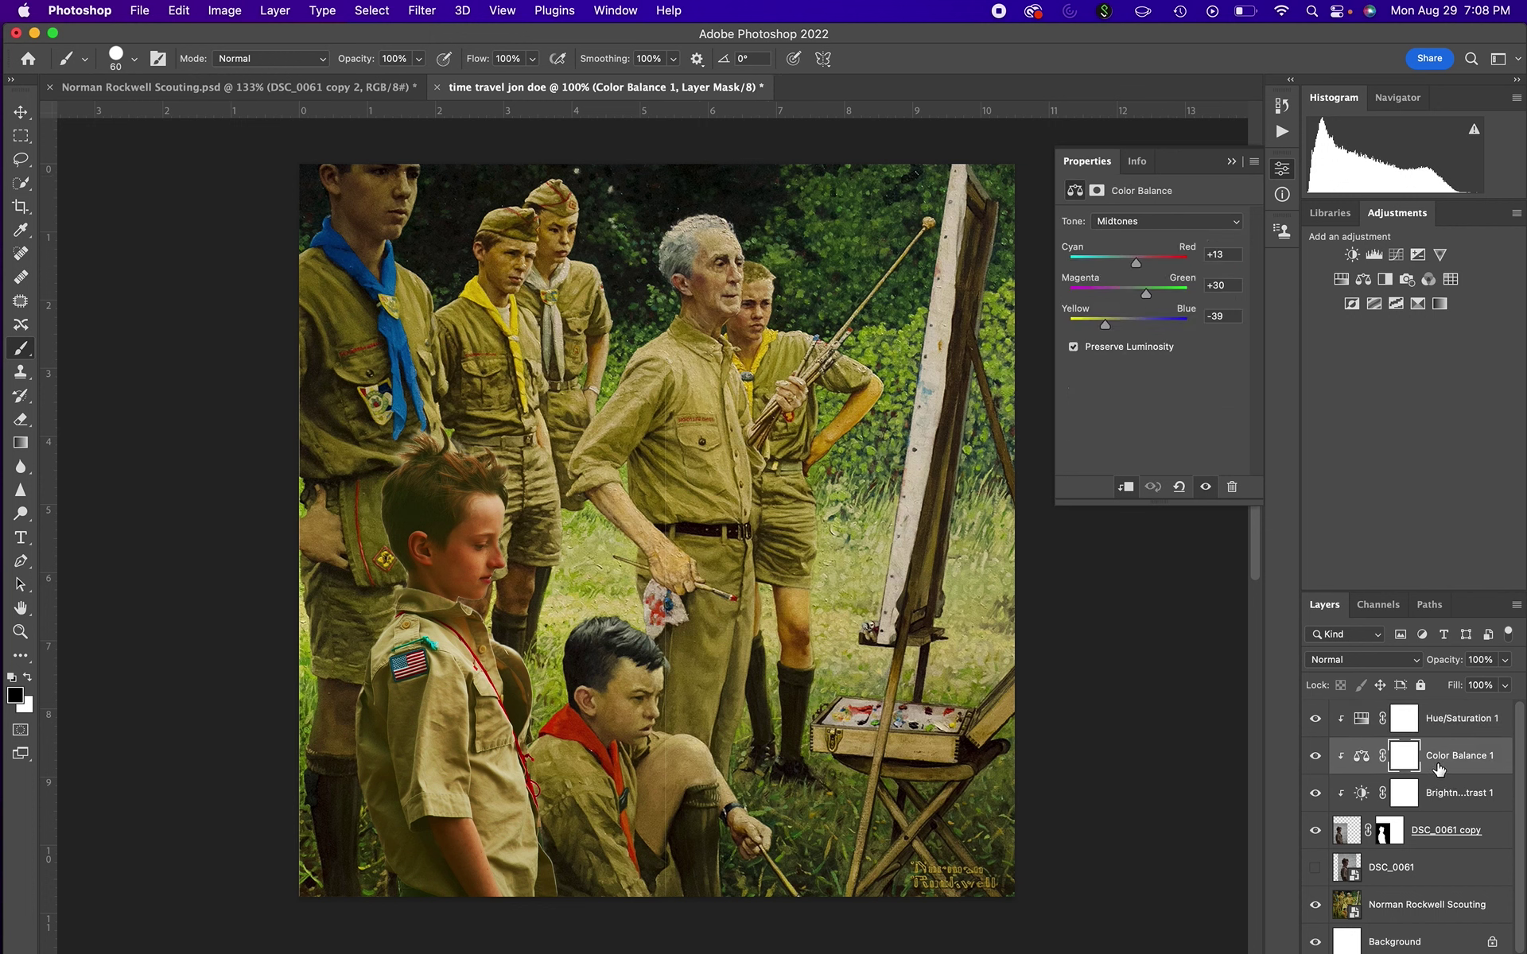
pyautogui.moveTo(1146, 295); pyautogui.dragTo(1142, 294)
pyautogui.moveTo(1112, 321); pyautogui.dragTo(1107, 317)
pyautogui.moveTo(1136, 263); pyautogui.dragTo(1125, 263)
pyautogui.moveTo(1125, 264); pyautogui.dragTo(1133, 268)
pyautogui.moveTo(1141, 294); pyautogui.dragTo(1149, 294)
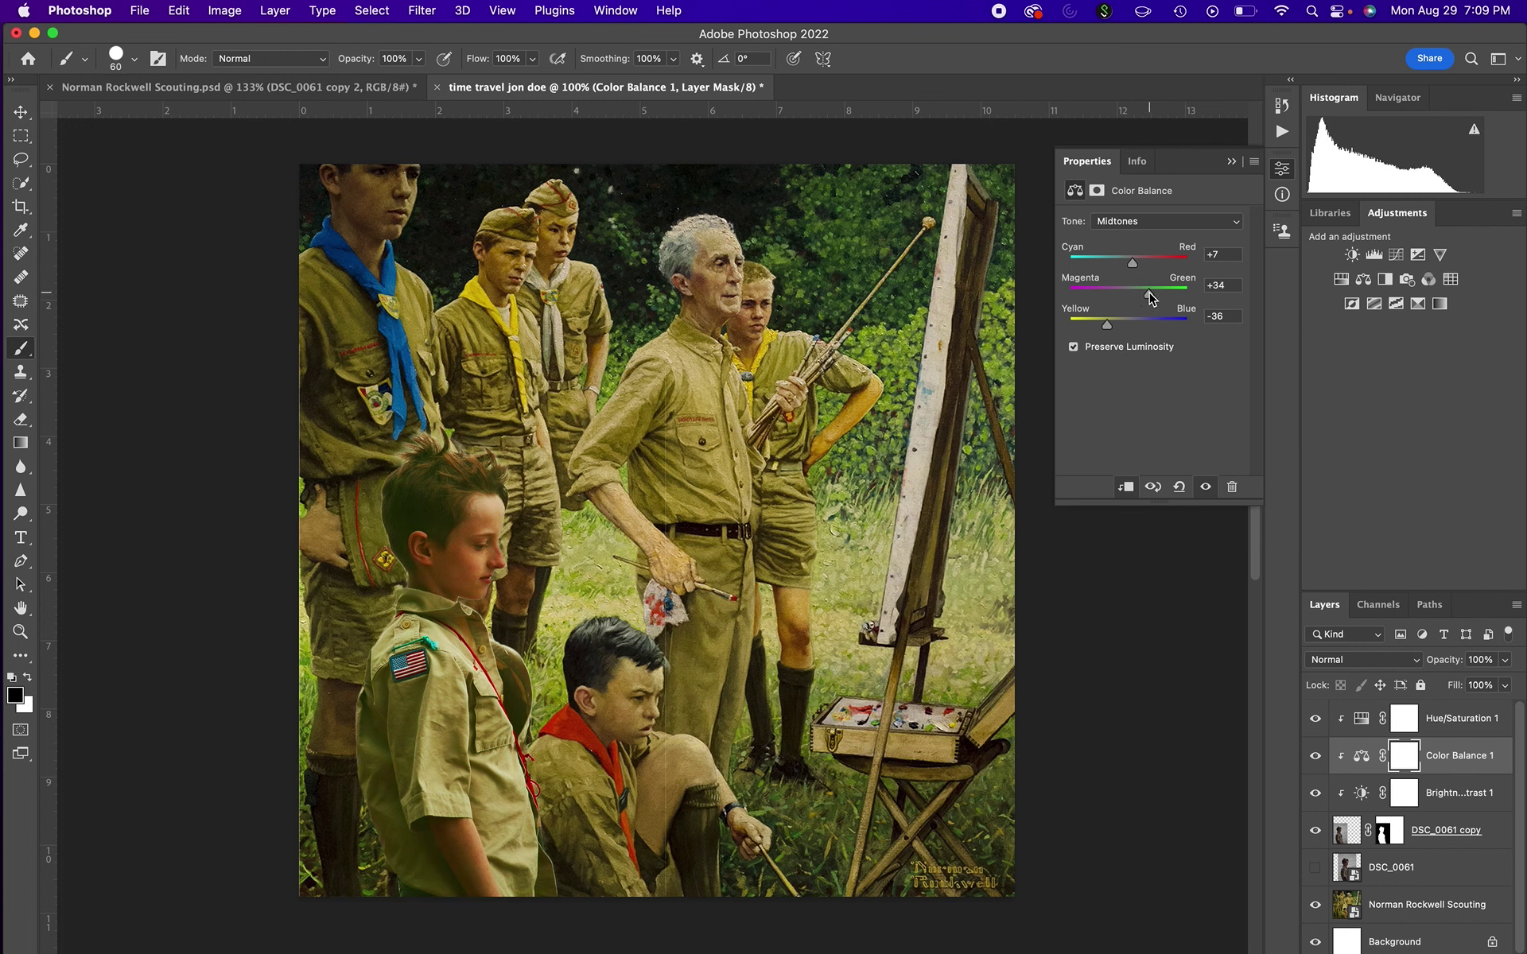